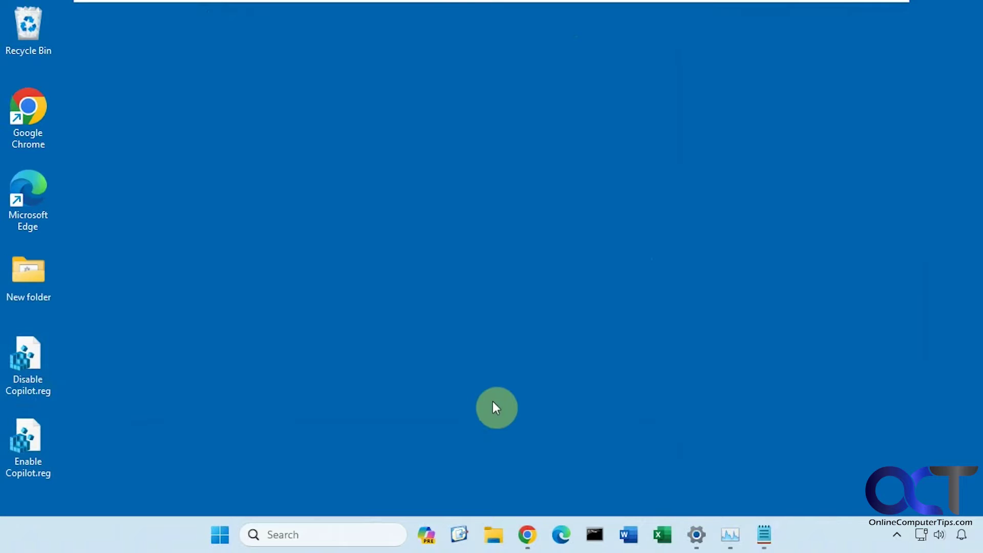
- Open and close the Copilot pane, confirm Copilot (preview) is On in Taskbar settings, then minimize Settings
left_click(425, 546)
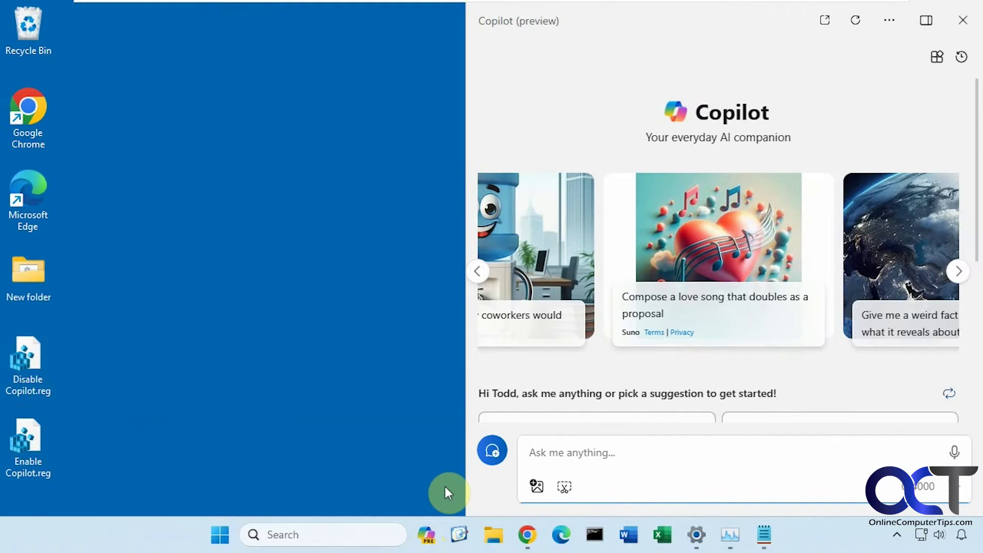
left_click(963, 21)
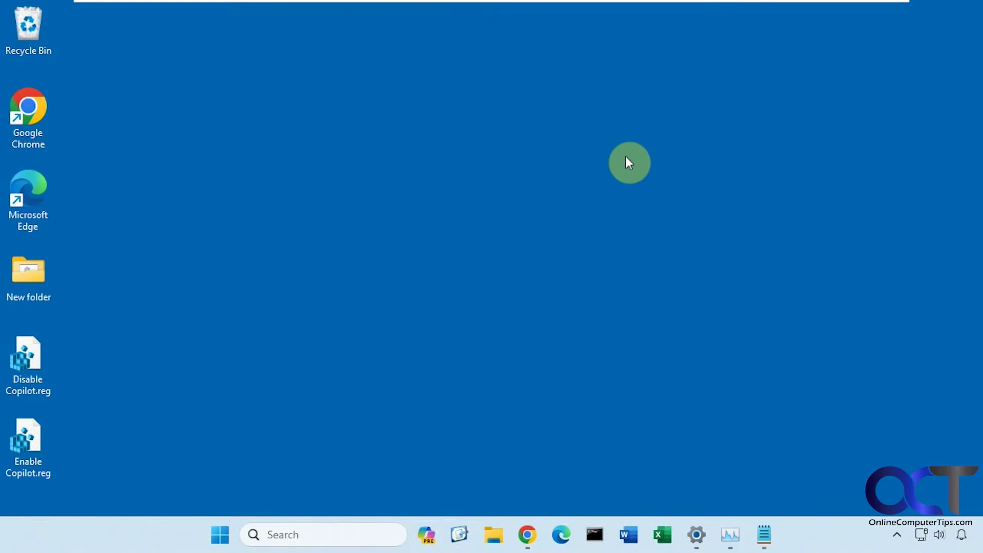
left_click(703, 532)
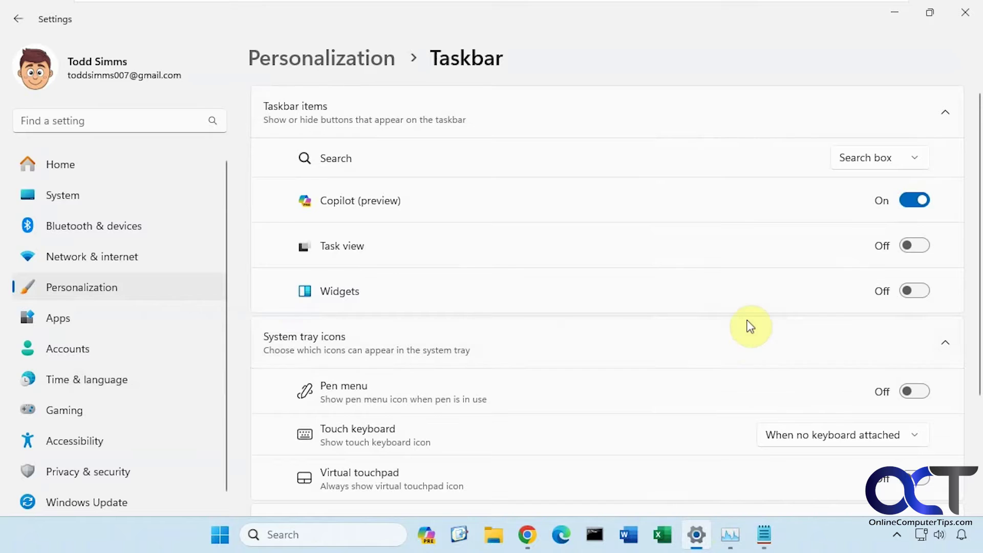
left_click(888, 16)
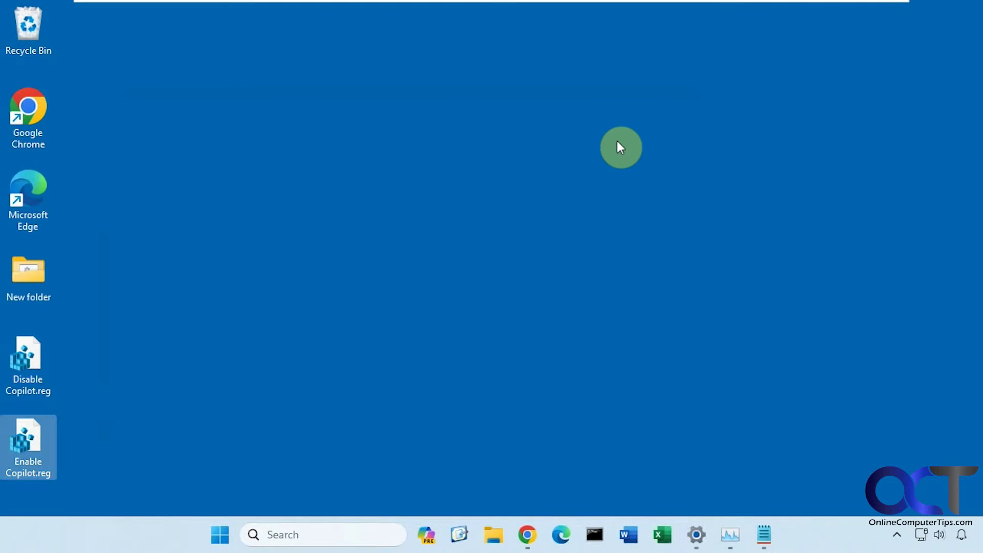
- Search 'gped' and launch the Edit group policy editor
left_click(287, 532)
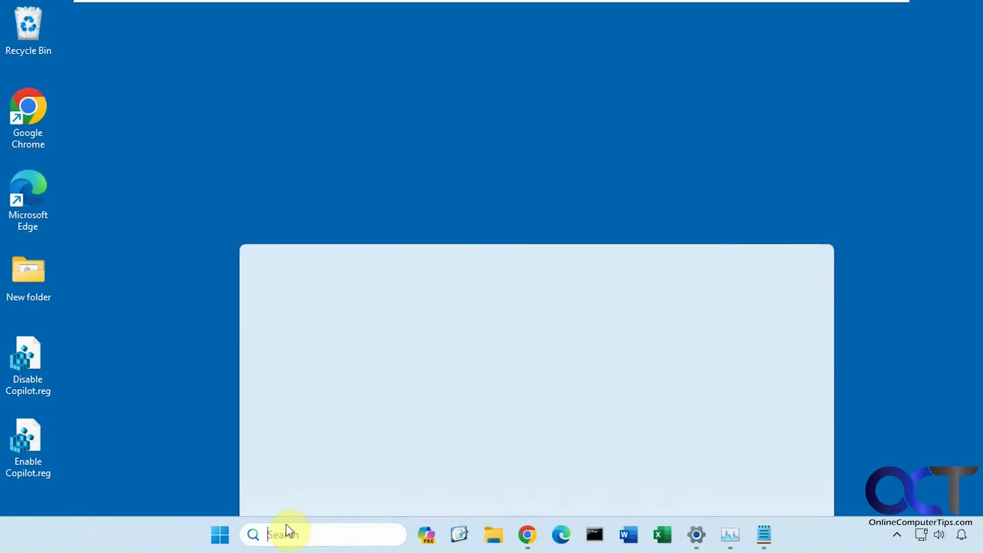
type("gped")
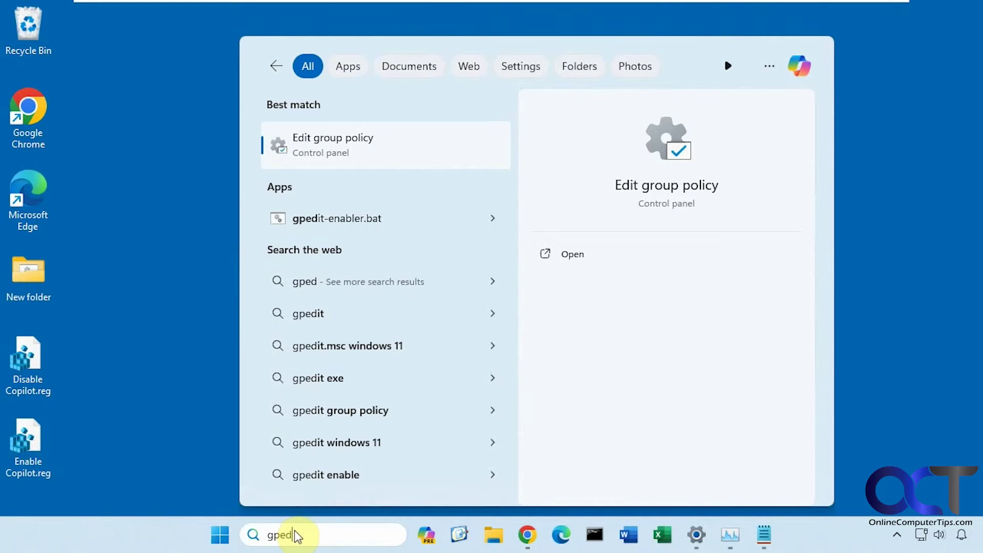
left_click(354, 154)
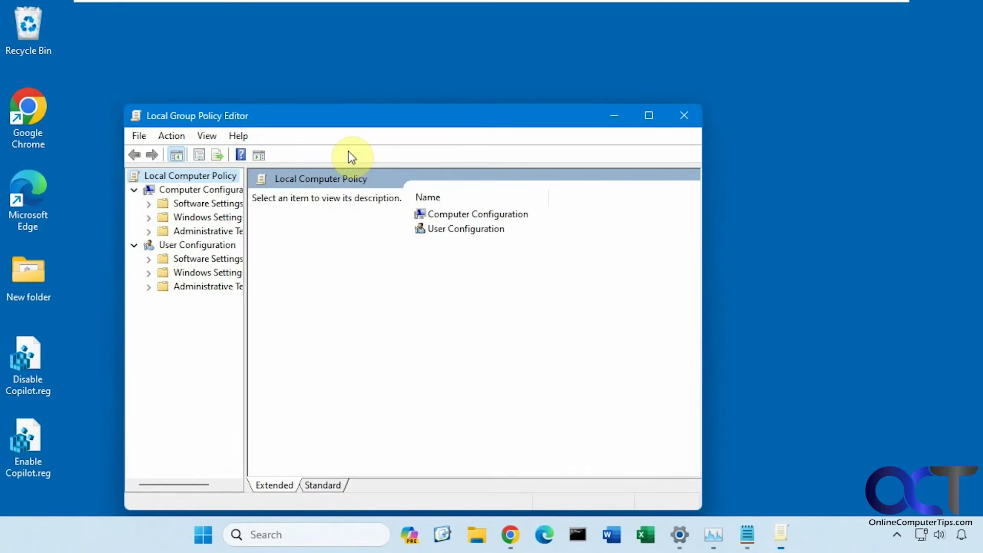
- Navigate User Configuration > Administrative Templates > Windows Components > Windows Copilot and open Turn off Windows Copilot
left_click_drag(245, 264, 303, 270)
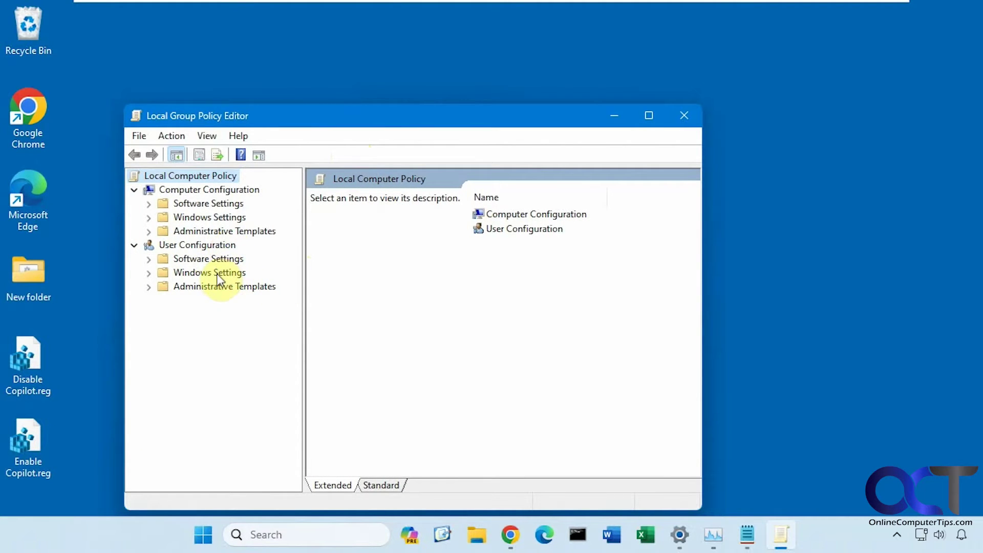
left_click(217, 287)
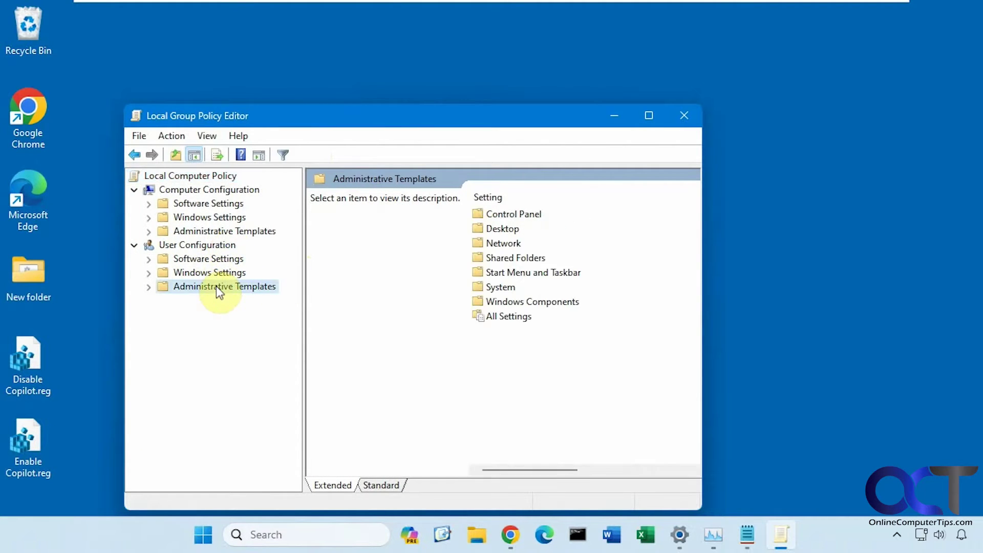
double_click(520, 302)
left_click_drag(691, 274, 681, 400)
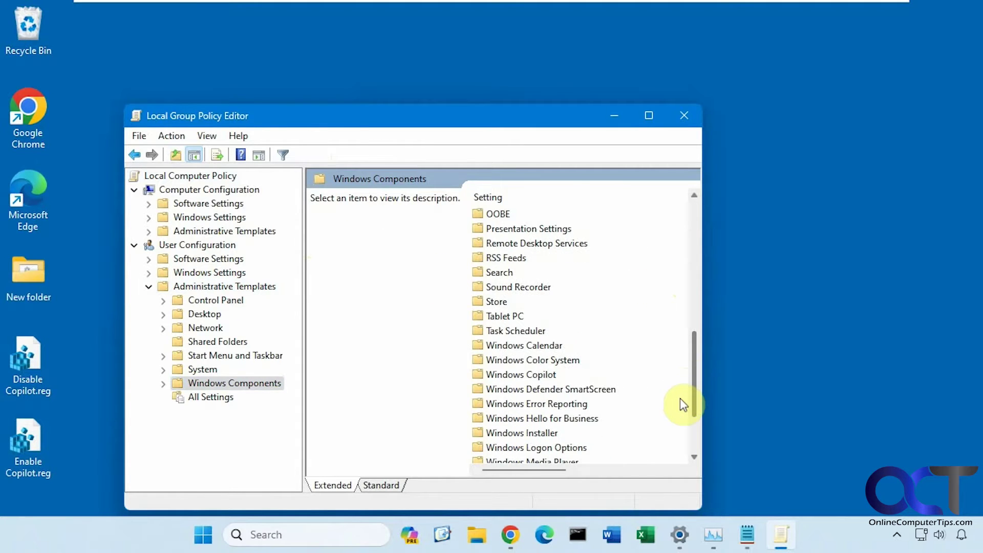
double_click(546, 374)
double_click(530, 215)
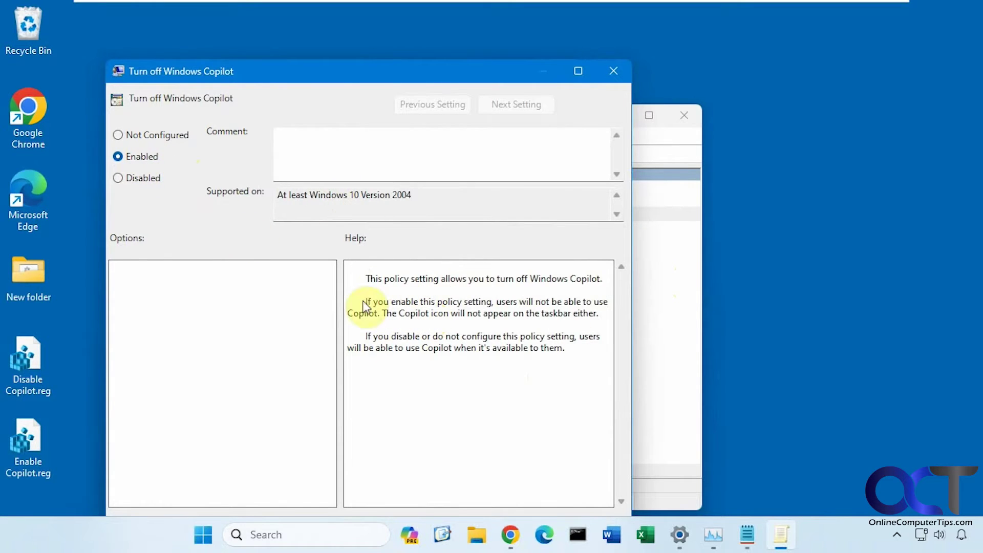
- Apply the Enabled state to the Turn off Windows Copilot policy and confirm with OK
left_click_drag(444, 64, 470, 35)
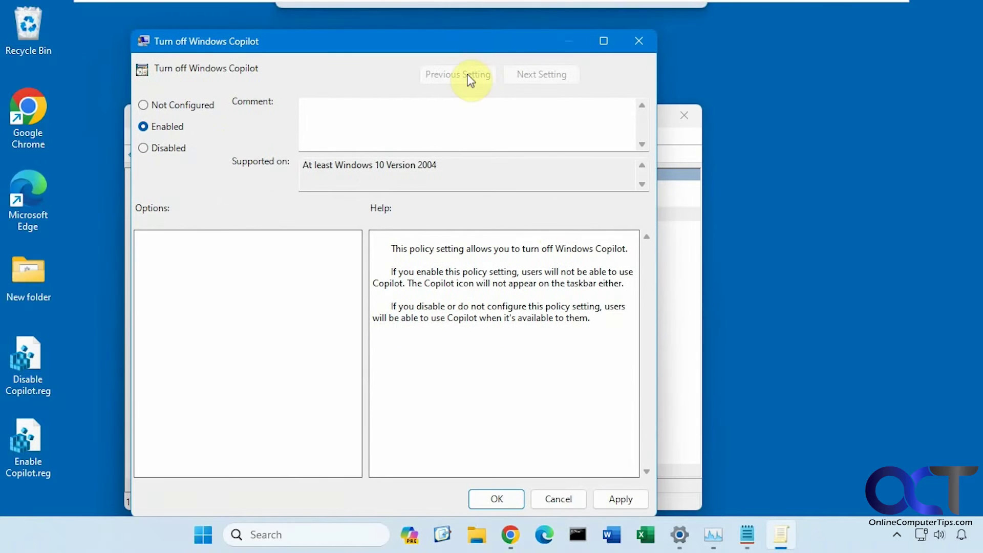
left_click(612, 499)
left_click(496, 498)
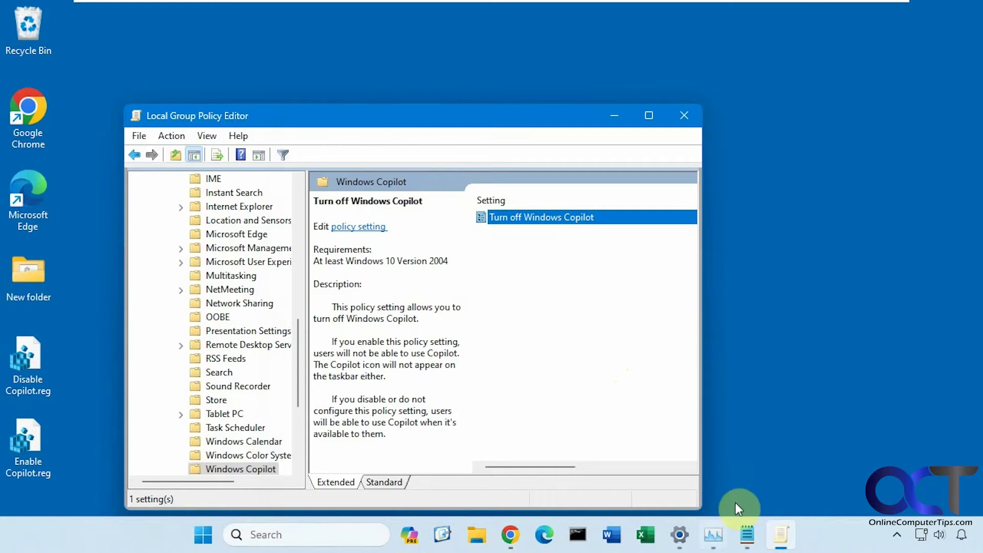
- Restart the Windows Explorer process from Task Manager's Processes list
left_click(714, 534)
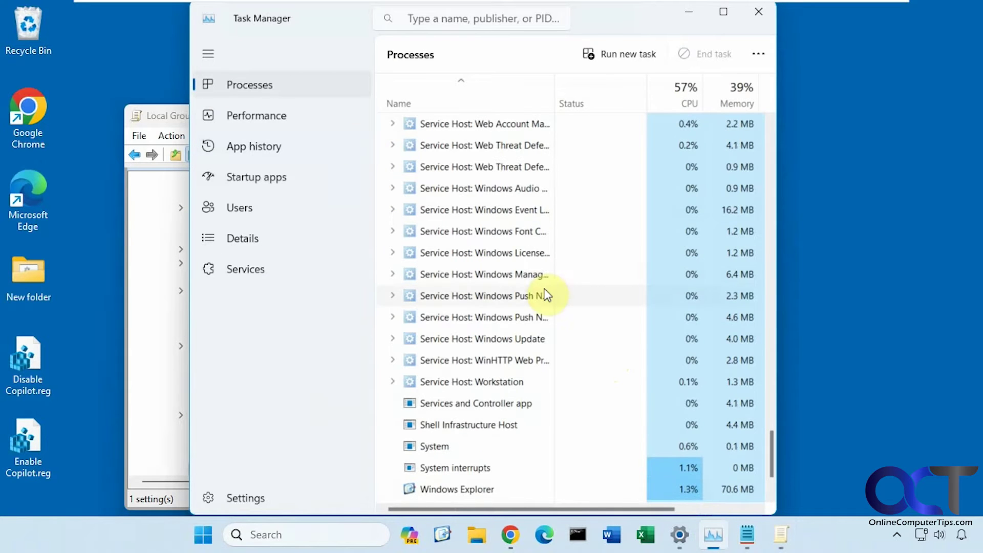
scroll(548, 297, "down", 2)
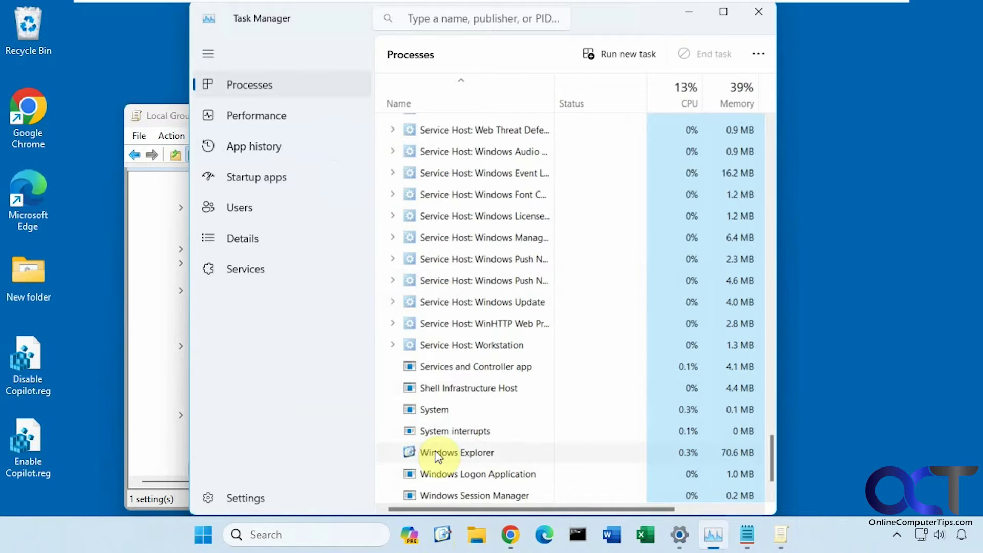
scroll(438, 453, "down", 1)
right_click(440, 433)
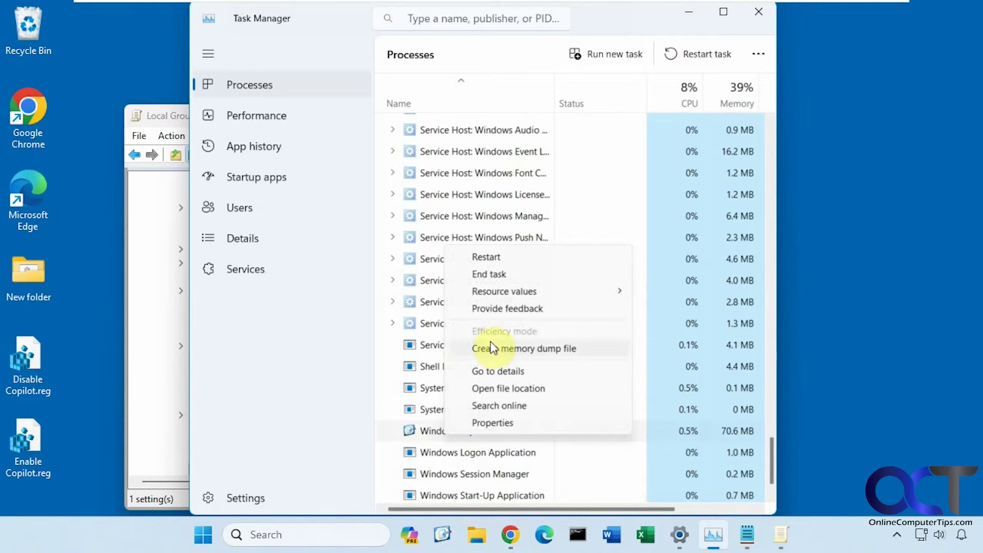
left_click(500, 256)
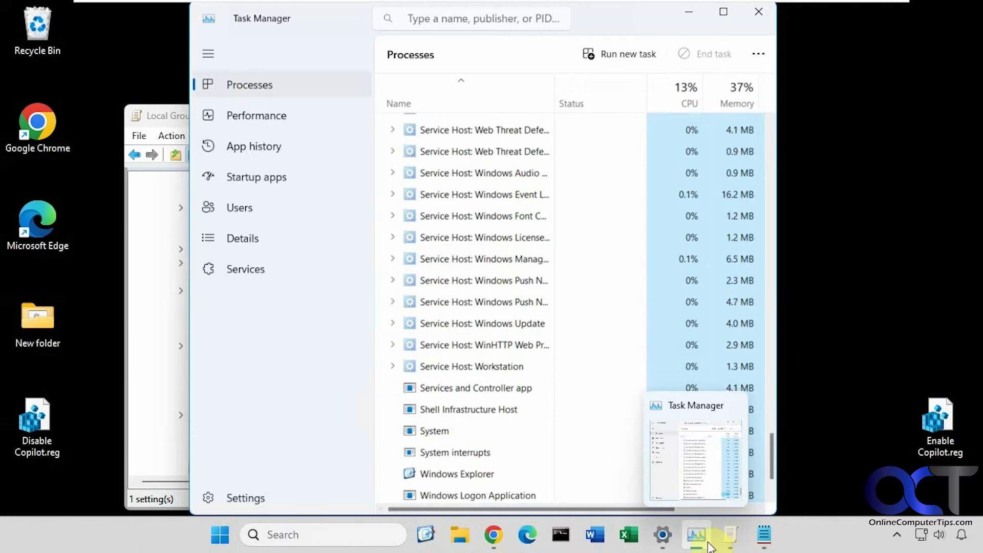
- Close the old Settings window and reopen Settings at Personalization > Taskbar to verify Copilot is gone
right_click(663, 520)
left_click(630, 493)
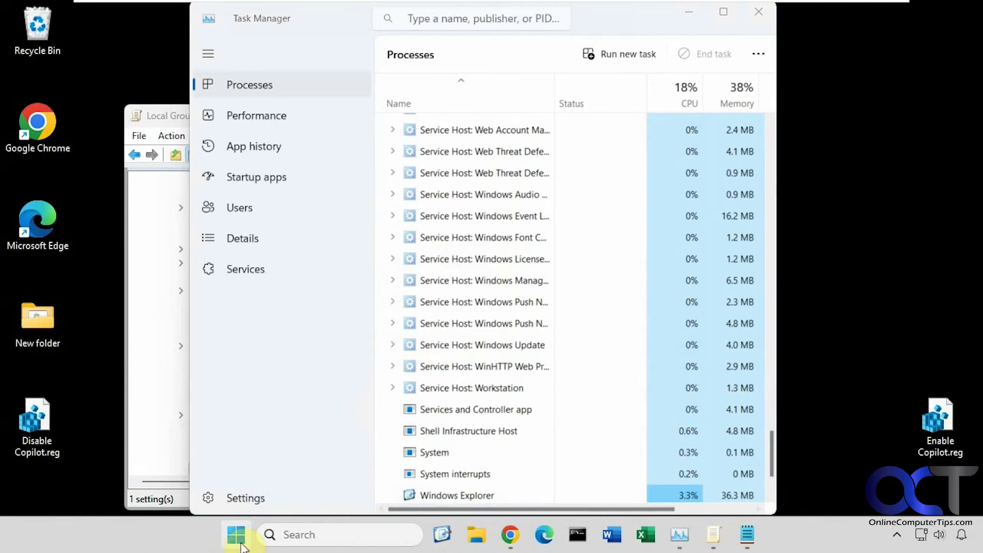
left_click(236, 534)
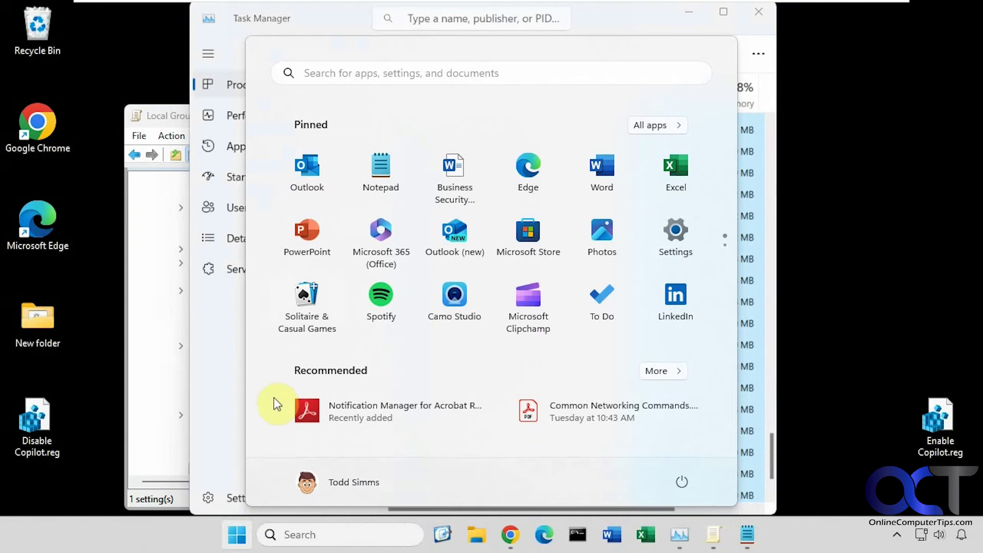
left_click(674, 244)
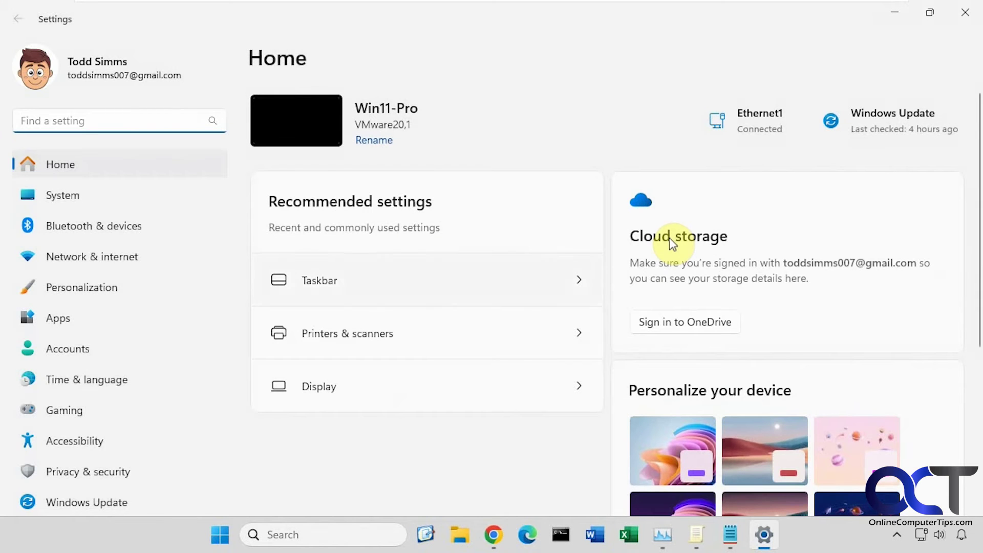
left_click(107, 286)
scroll(428, 440, "down", 5)
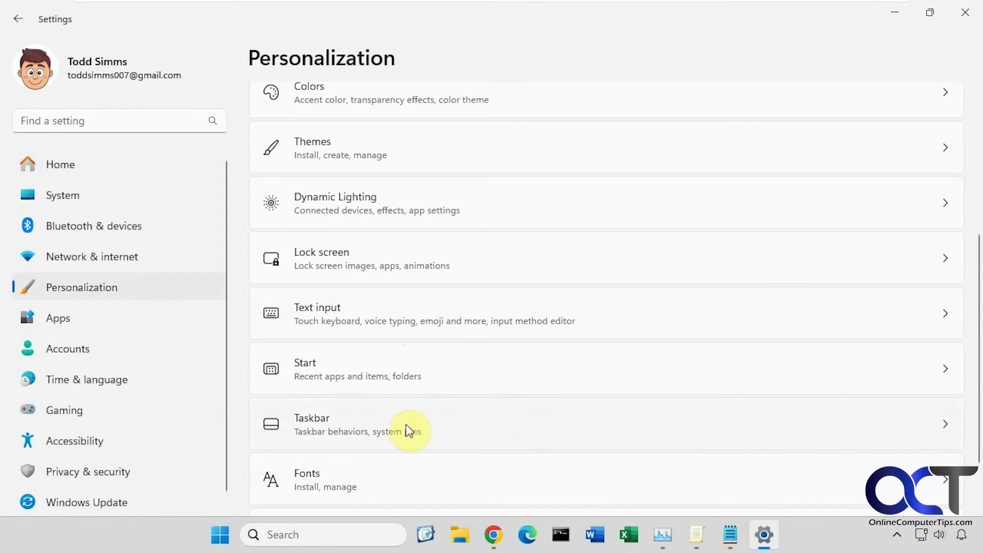
left_click(407, 428)
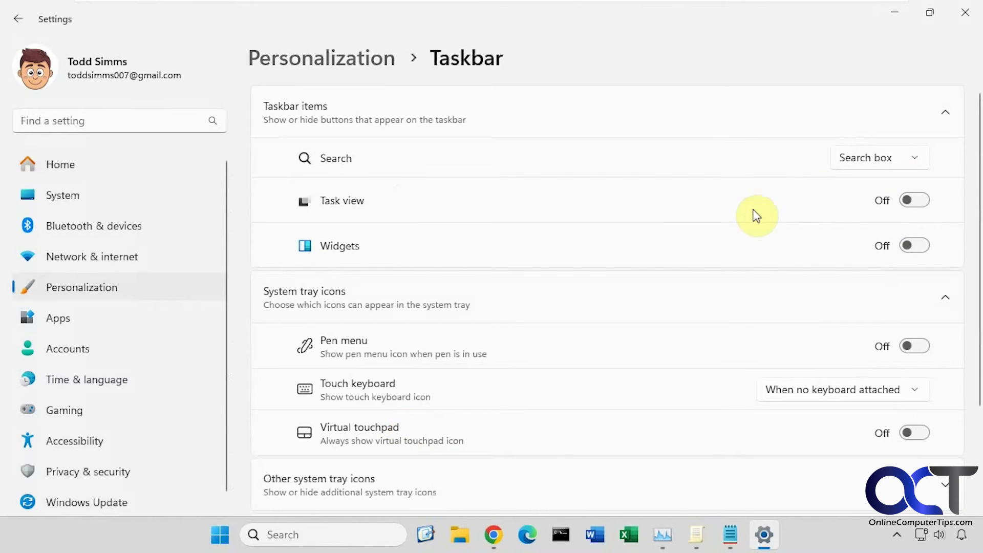
- Close Settings and set the Turn off Windows Copilot policy back to Not Configured
left_click(964, 19)
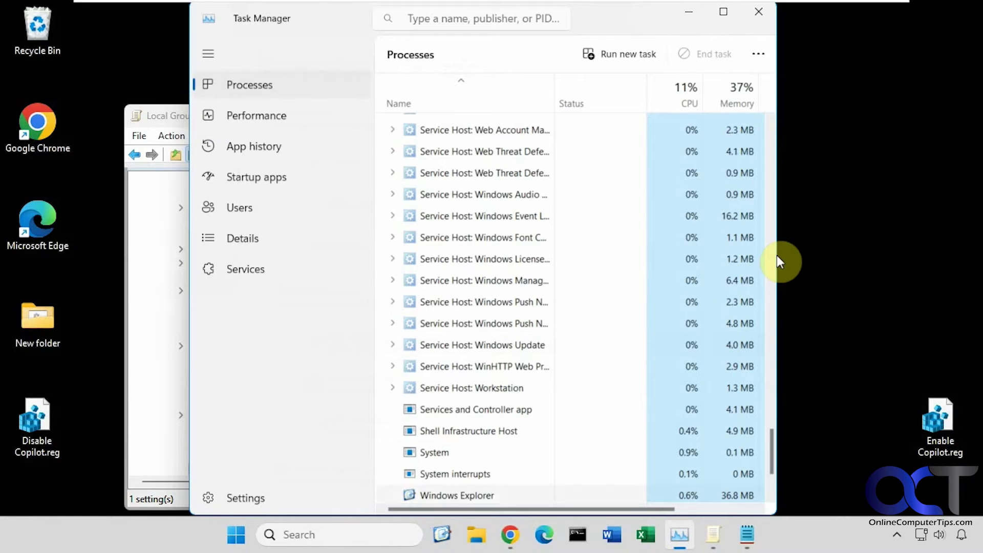
left_click(717, 541)
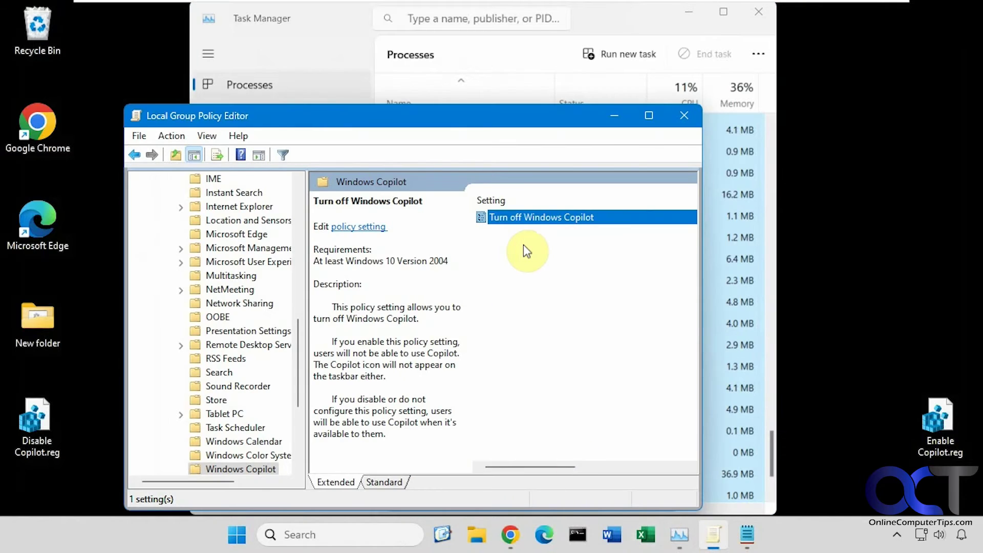
double_click(527, 217)
left_click(98, 114)
left_click(412, 509)
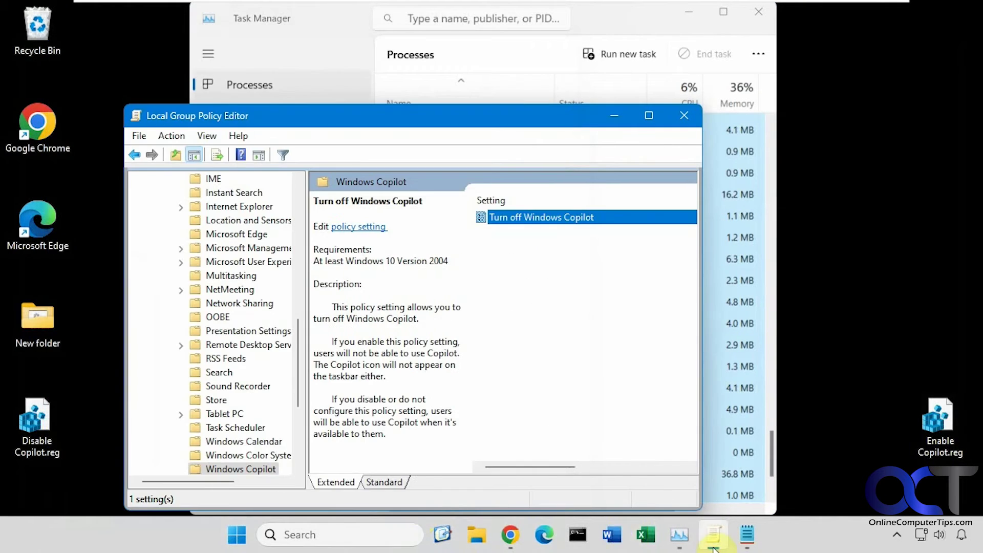
- Restart Windows Explorer in Task Manager so Copilot returns to the taskbar
left_click(680, 534)
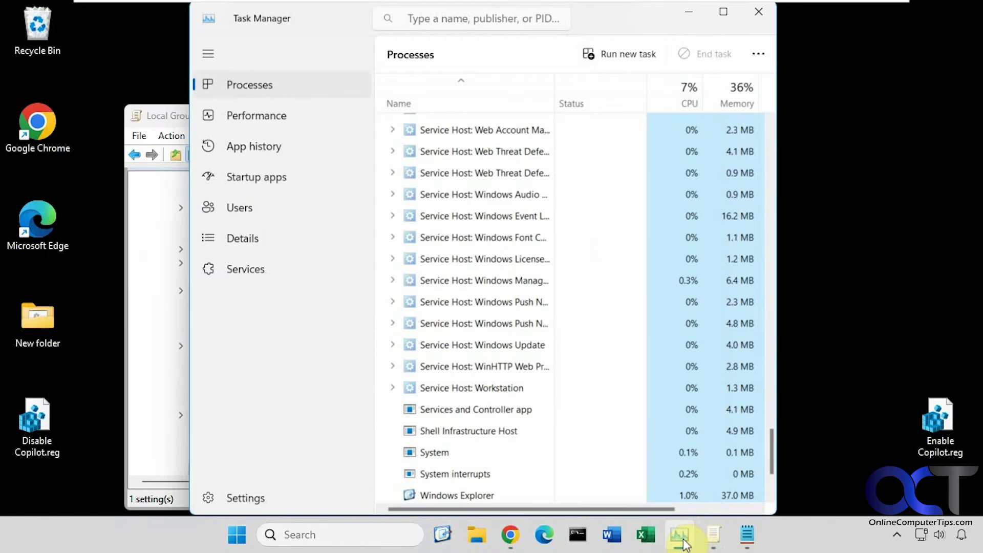
right_click(457, 495)
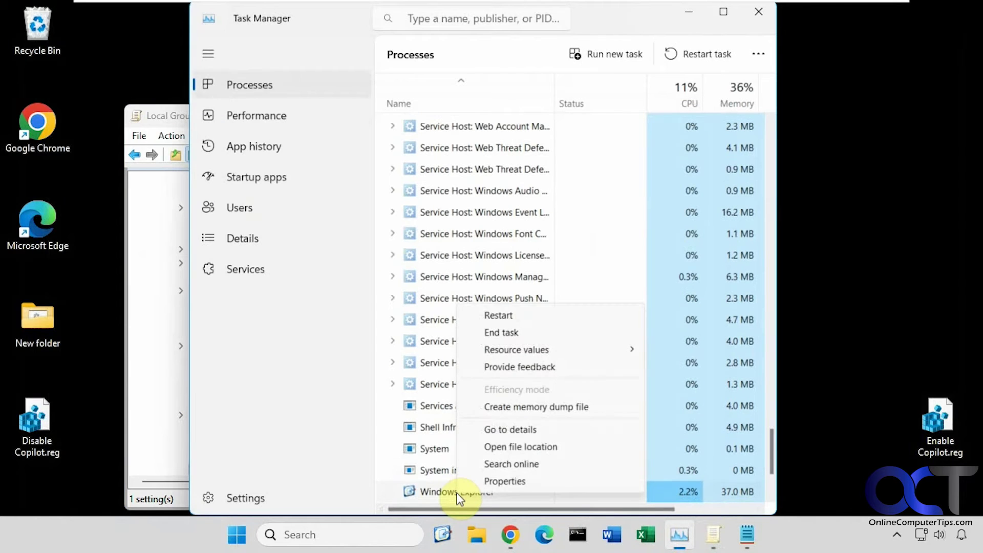
left_click(512, 315)
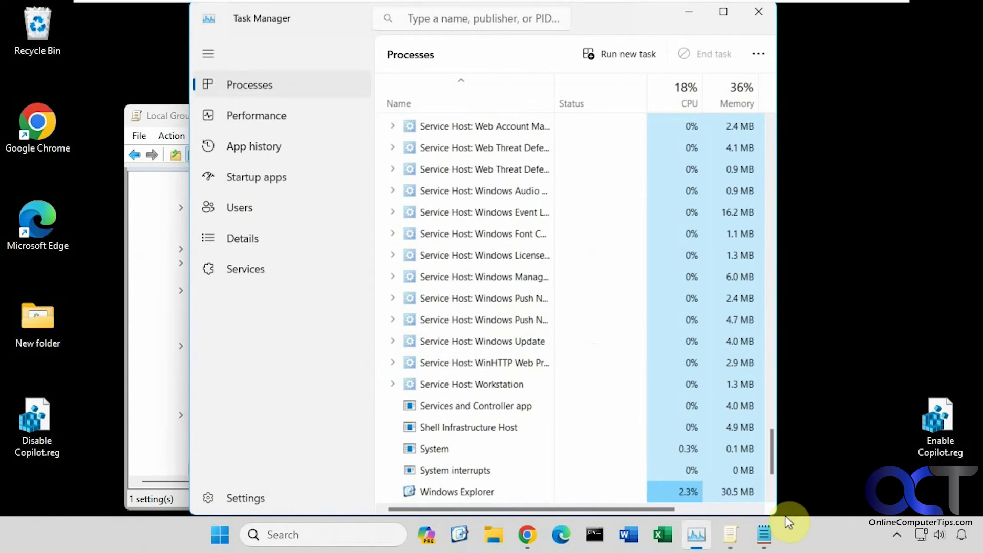
- Close the Local Group Policy Editor and place Enable Copilot.reg beside Disable Copilot.reg
left_click(698, 10)
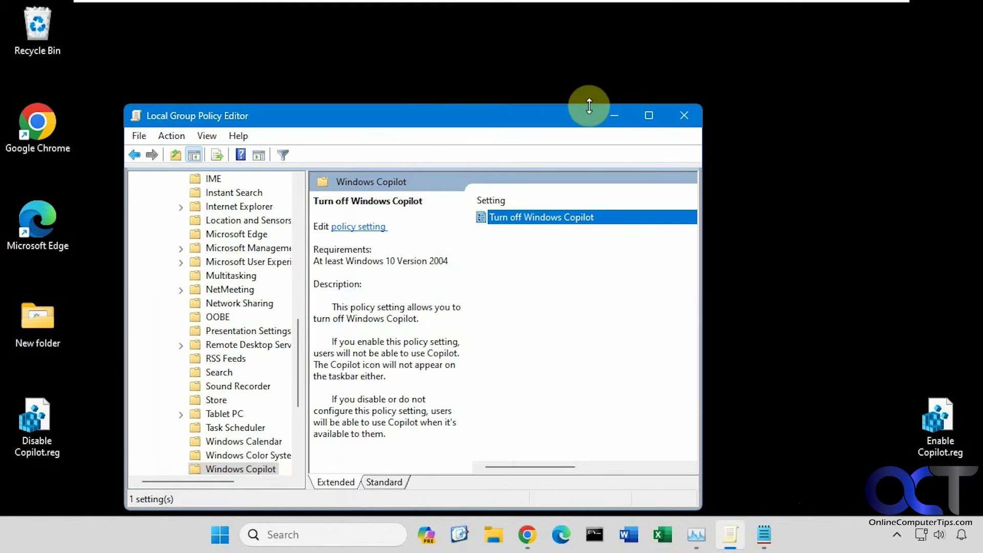
left_click(684, 116)
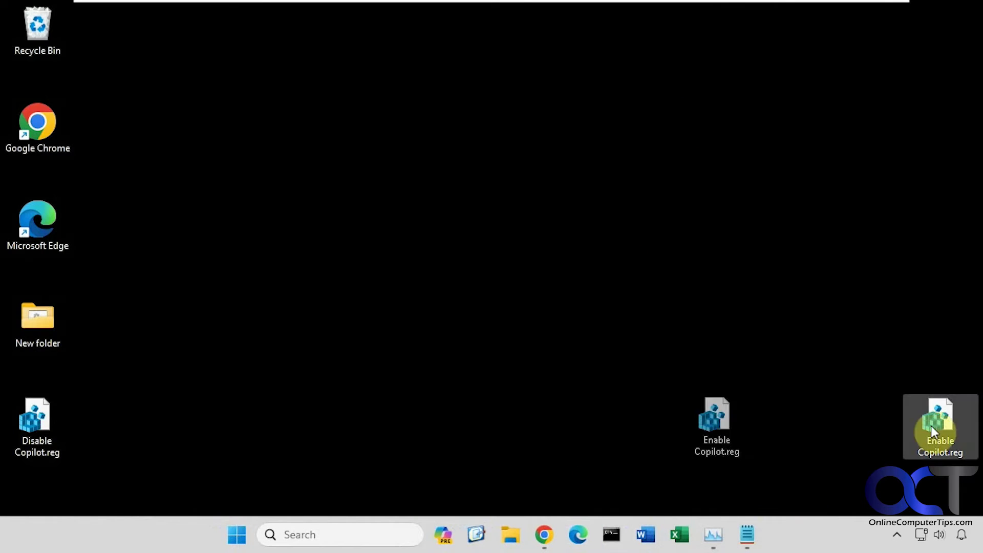
left_click_drag(931, 426, 102, 429)
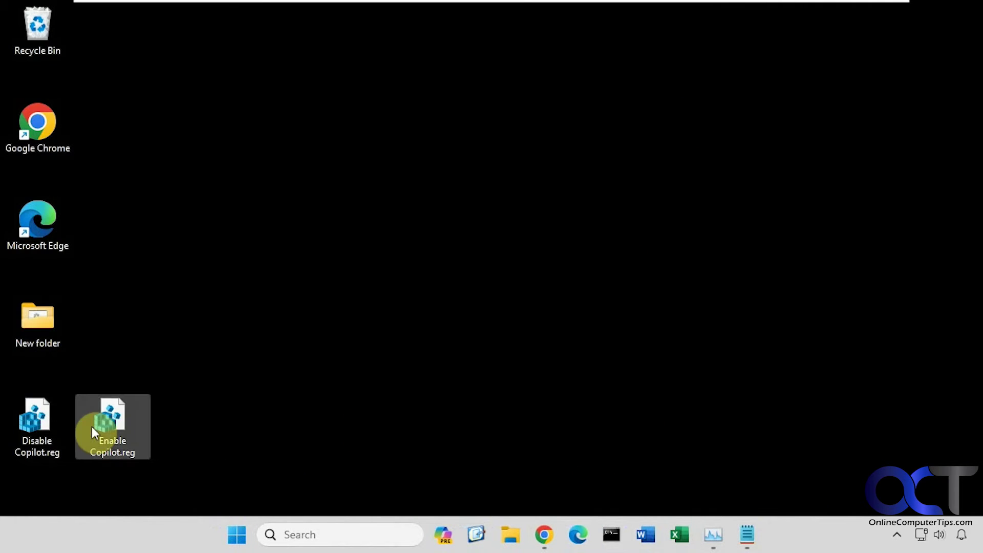
- Compare Disable Copilot.reg and Enable Copilot.reg in Notepad, ending on Disable Copilot.reg
left_click(746, 536)
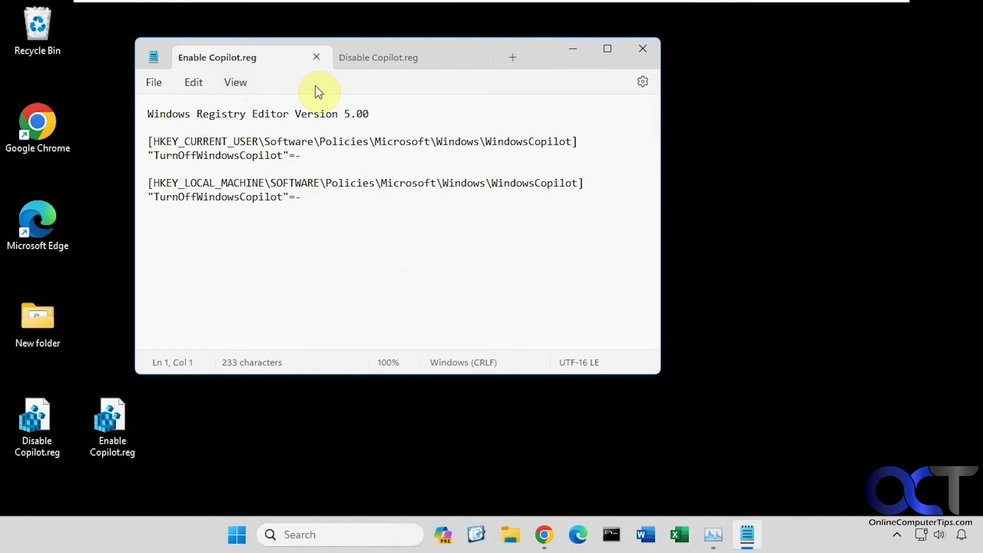
left_click(381, 69)
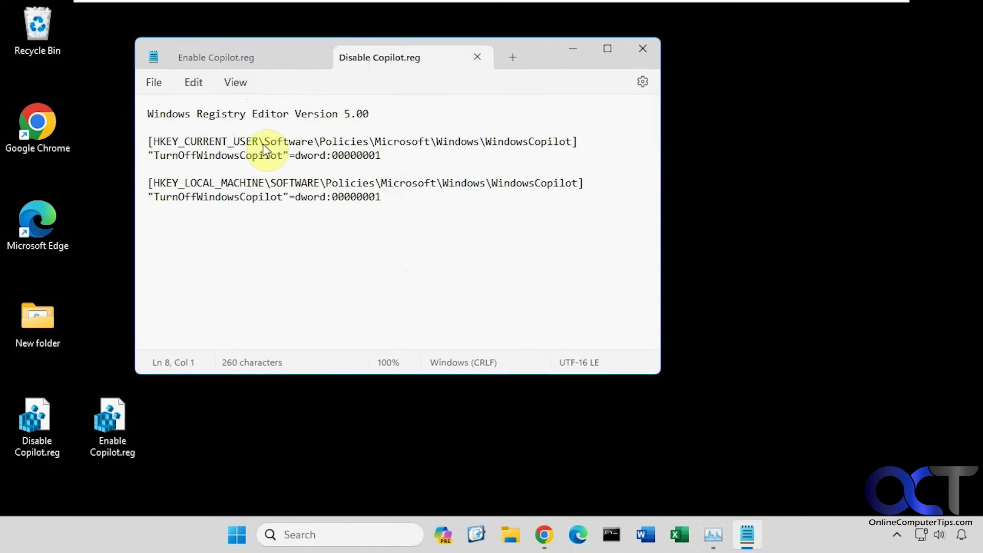
left_click(249, 58)
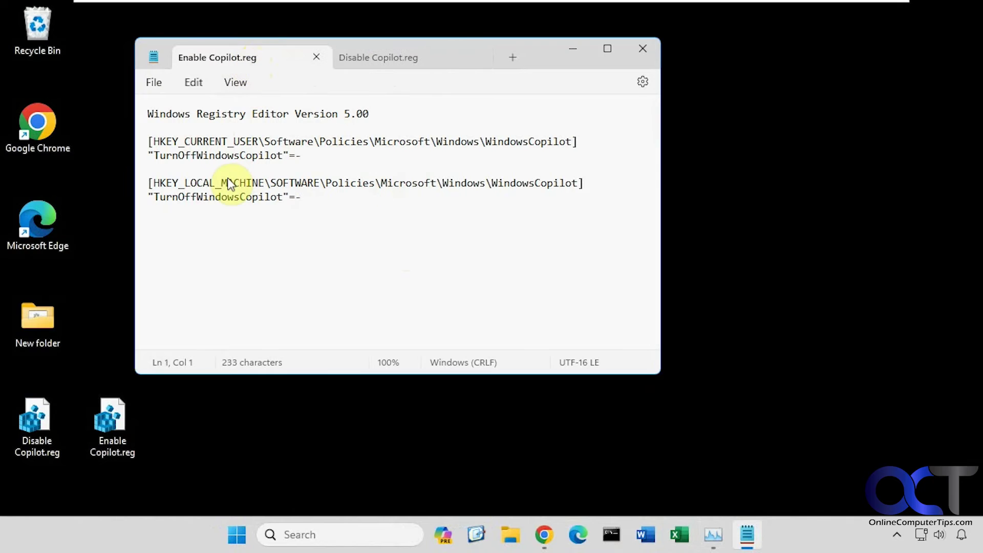
left_click(396, 62)
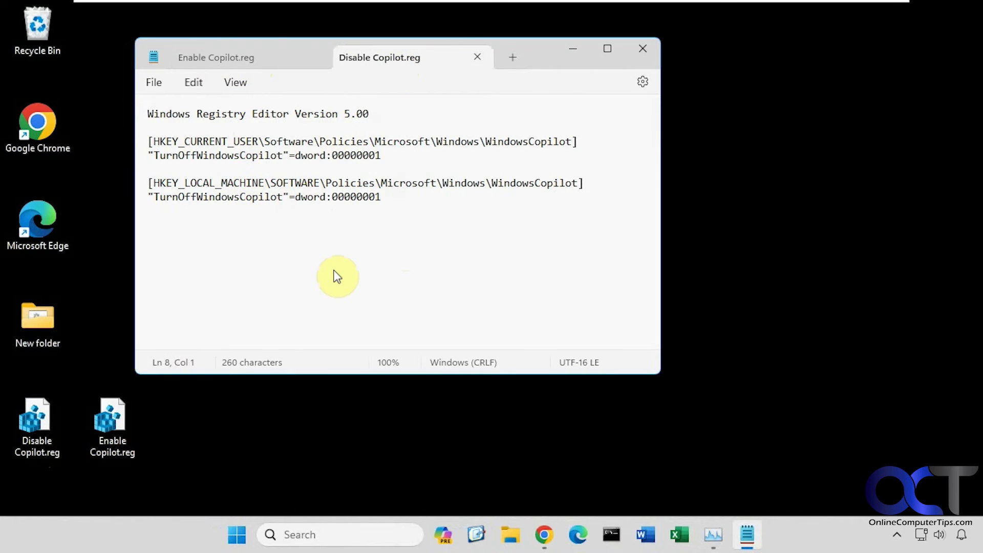
- Merge Disable Copilot.reg into the registry, approving the run, UAC and confirmation prompts
double_click(43, 431)
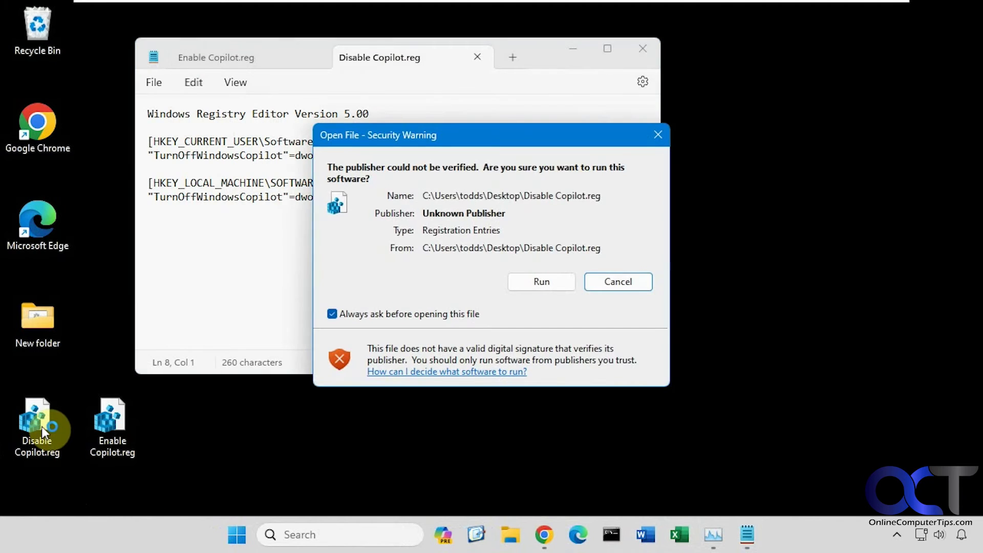
left_click(542, 282)
left_click(442, 391)
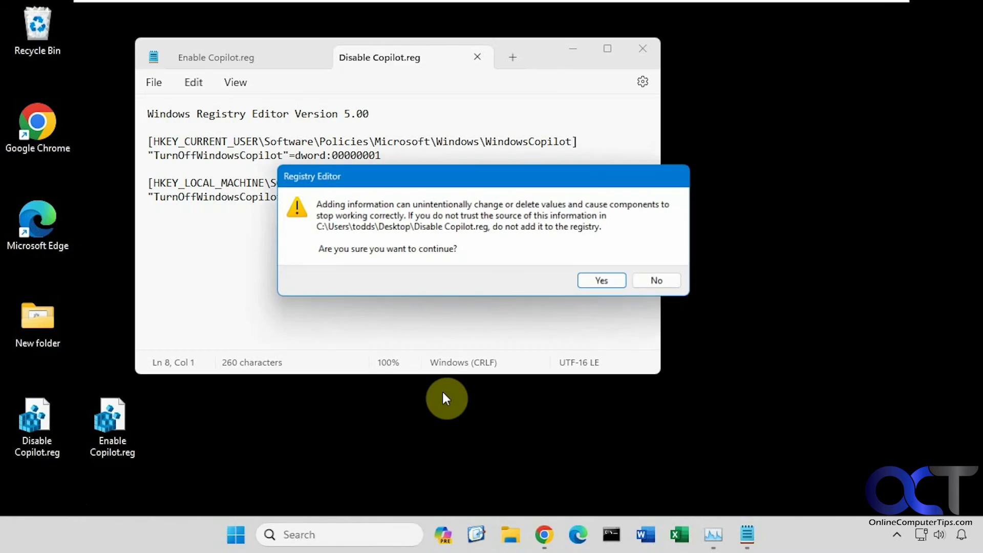
left_click(610, 282)
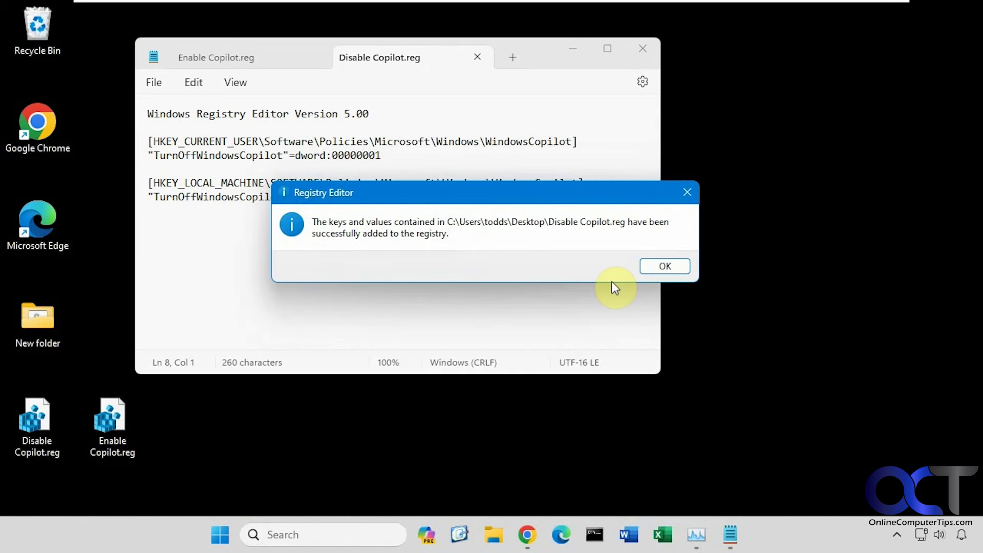
left_click(656, 263)
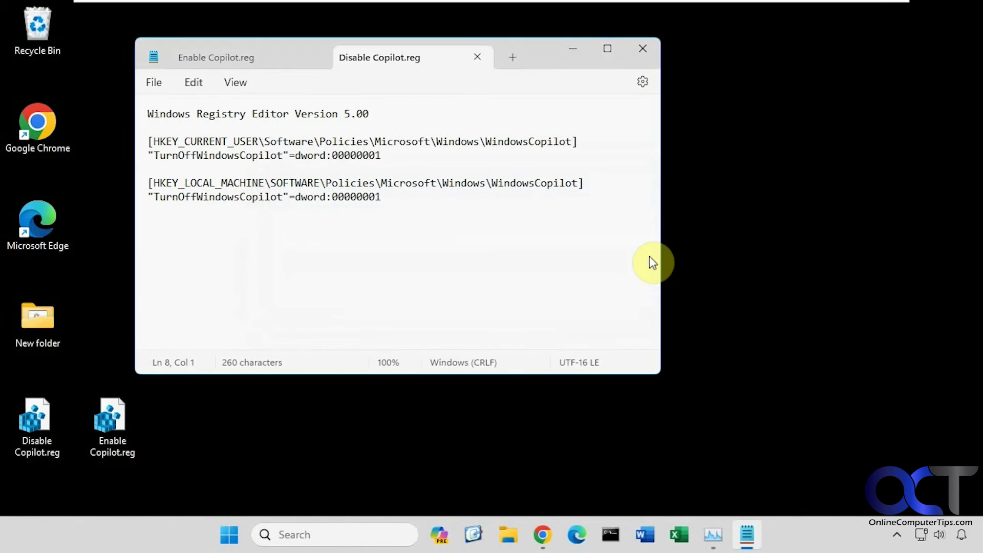
- Restart Windows Explorer in Task Manager to turn Copilot off
left_click(713, 534)
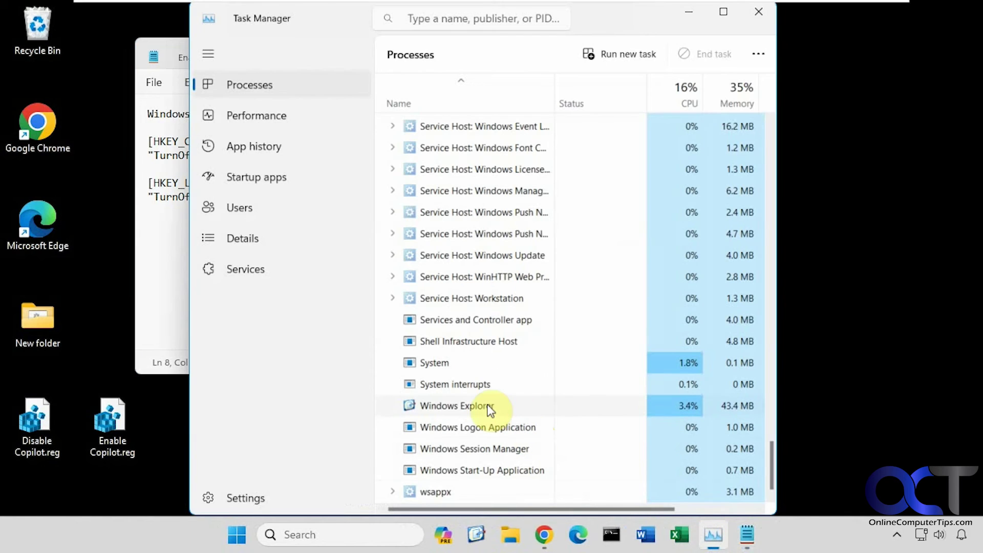
right_click(474, 405)
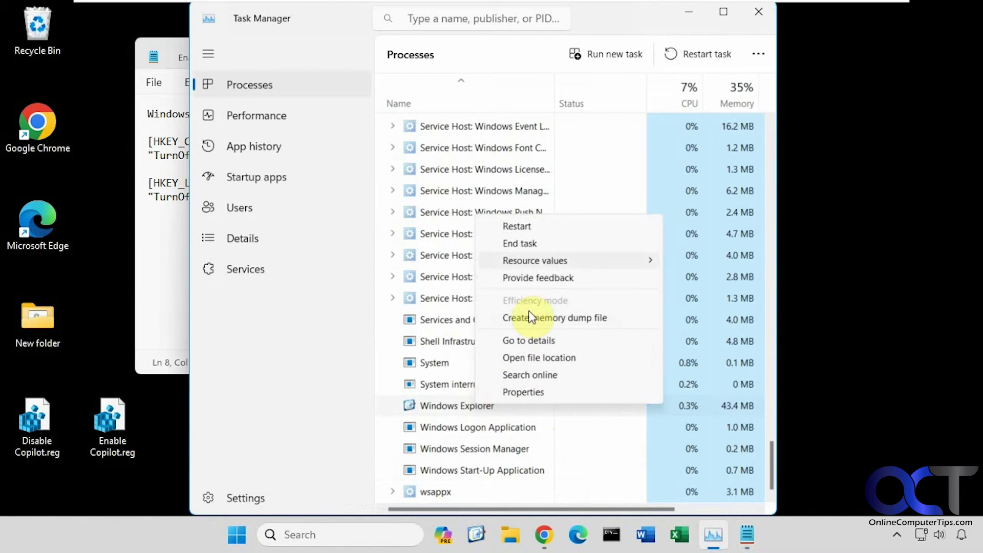
left_click(536, 225)
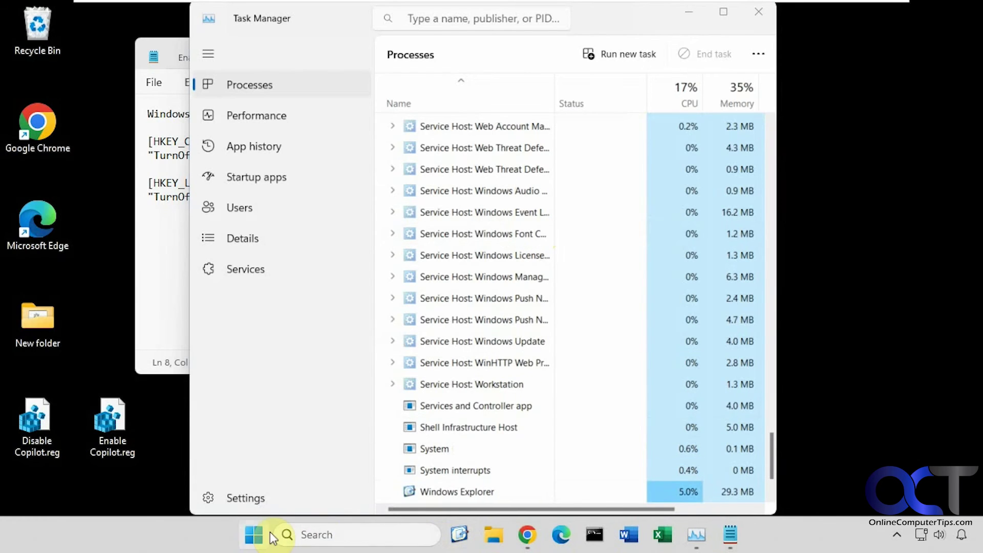
left_click(254, 535)
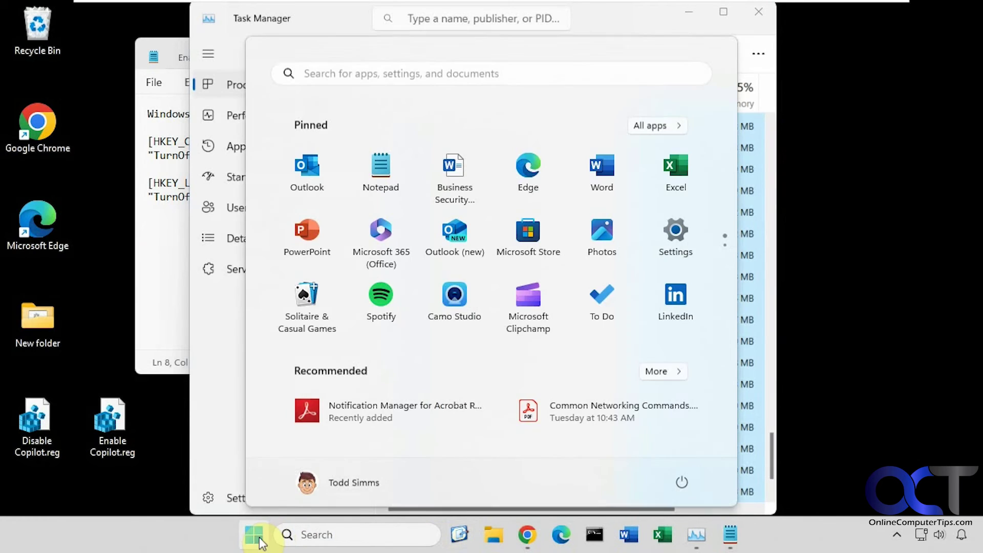
left_click(673, 246)
left_click(95, 286)
scroll(450, 369, "down", 4)
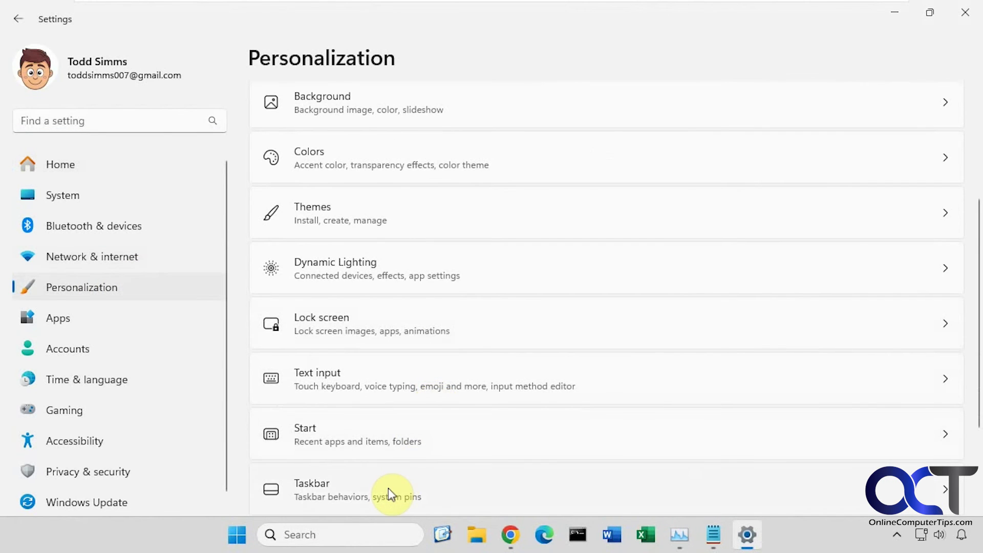
left_click(388, 487)
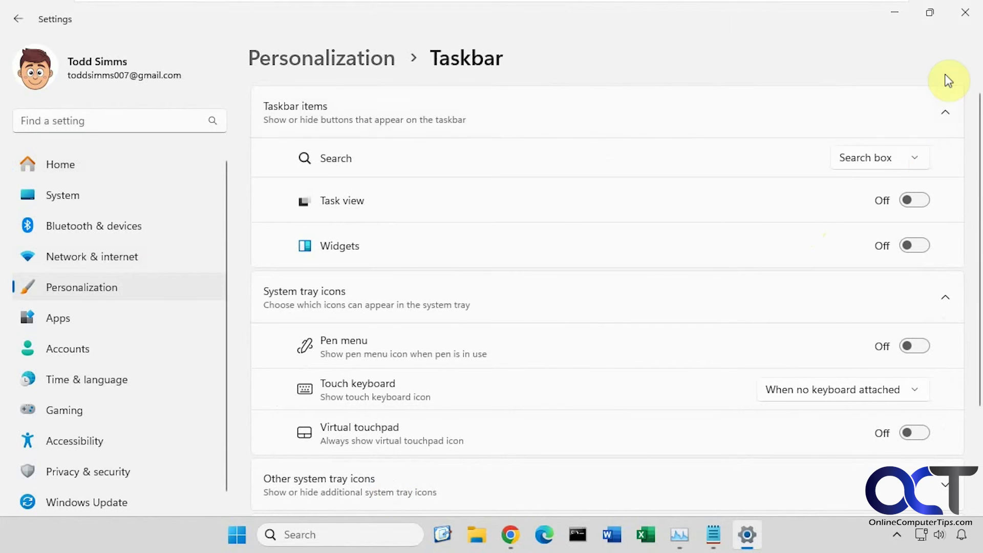
left_click(965, 12)
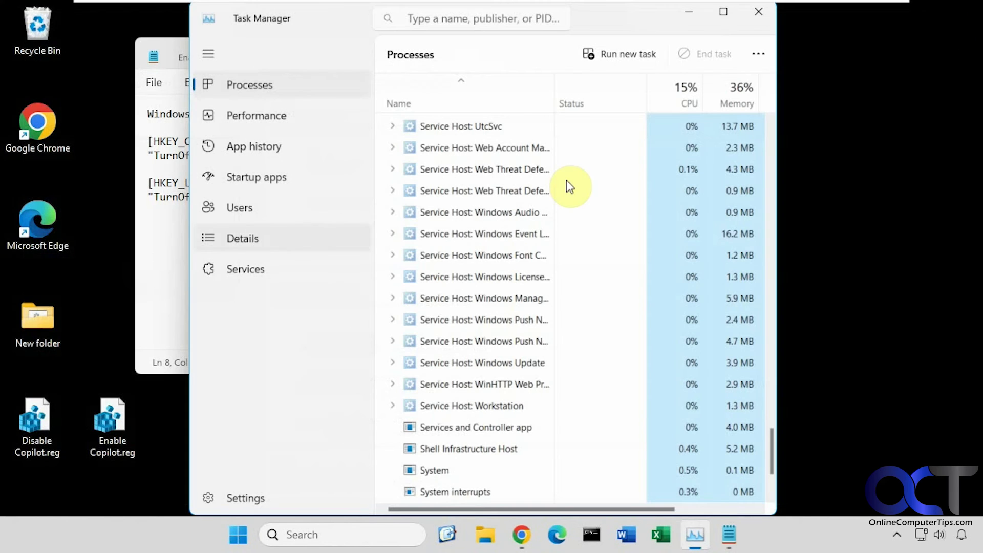
- Merge Enable Copilot.reg into the registry, approving the run, UAC and confirmation prompts
double_click(113, 426)
left_click(530, 284)
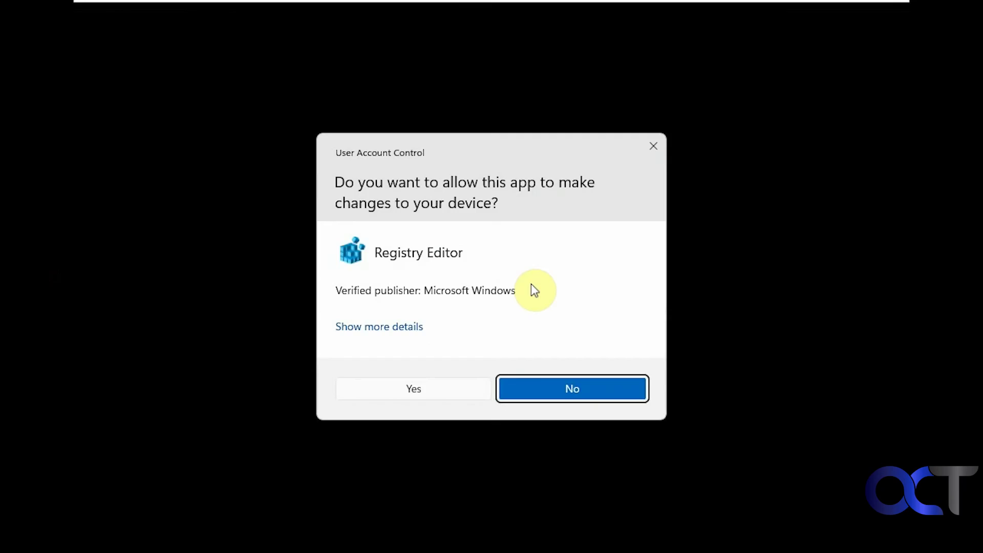
left_click(455, 389)
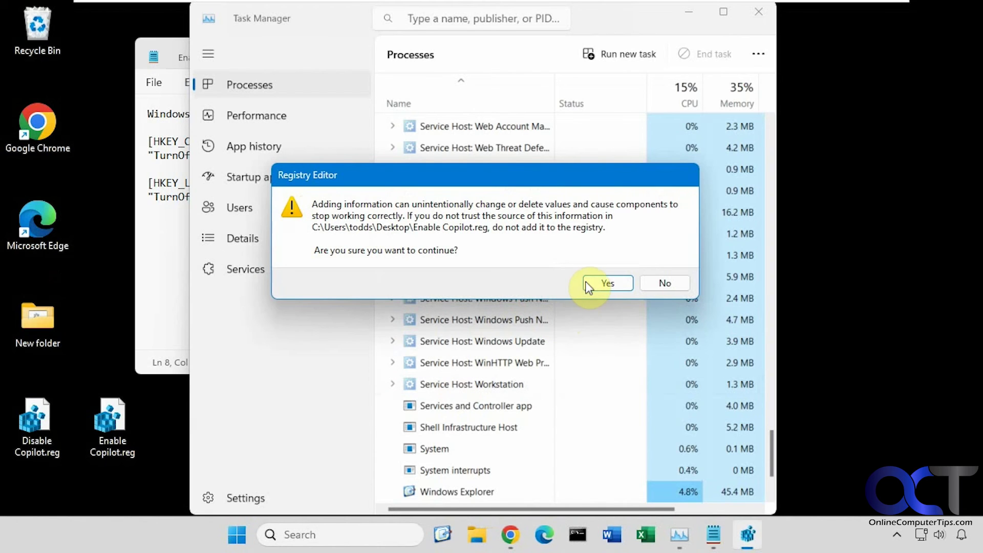
left_click(597, 281)
left_click(647, 269)
- Restart Windows Explorer in Task Manager so the Copilot icon returns
scroll(626, 286, "down", 2)
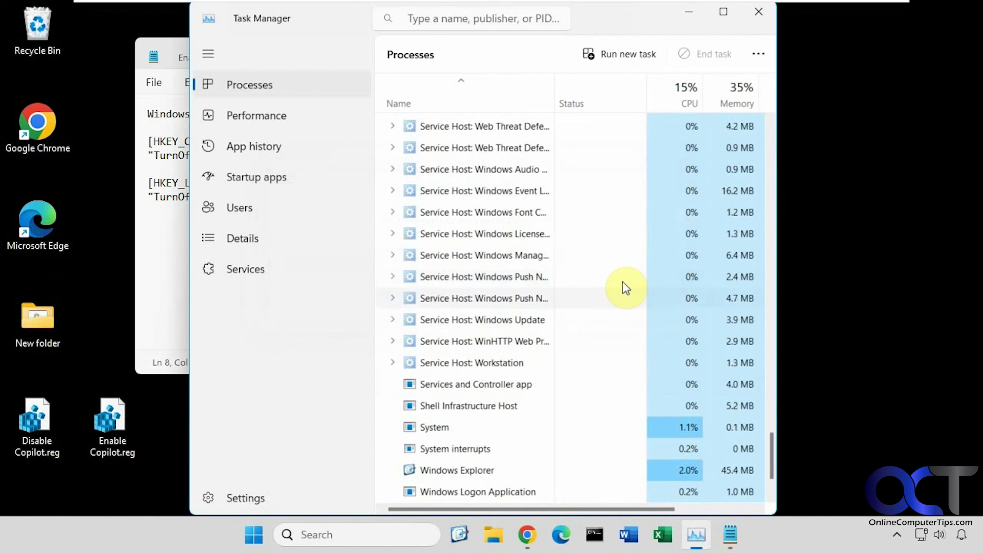
right_click(463, 468)
right_click(442, 450)
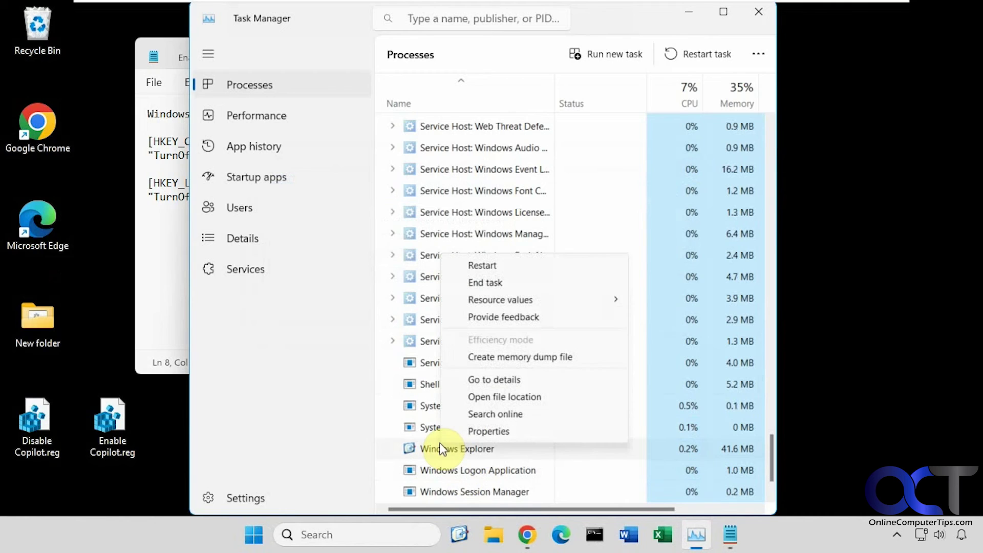
left_click(499, 266)
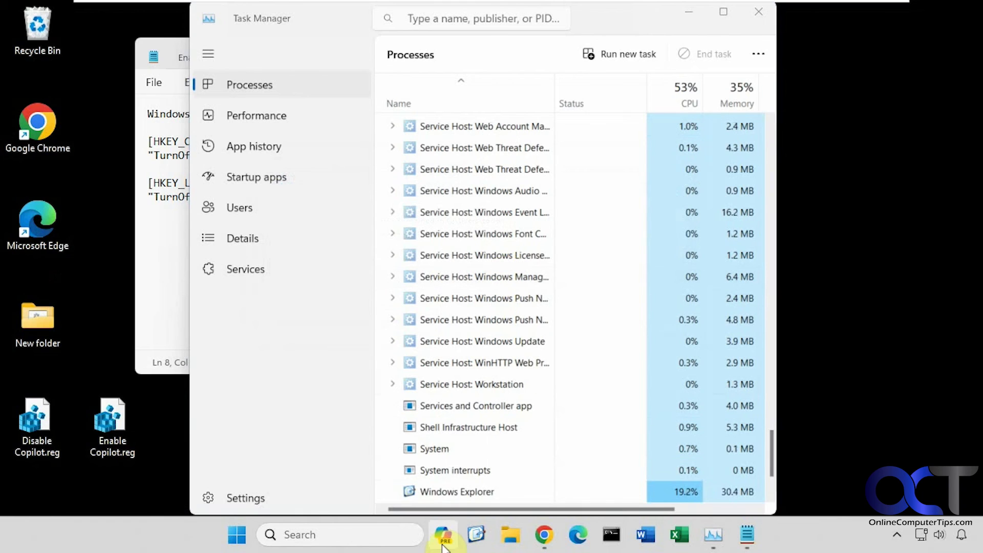
left_click(442, 543)
left_click(442, 544)
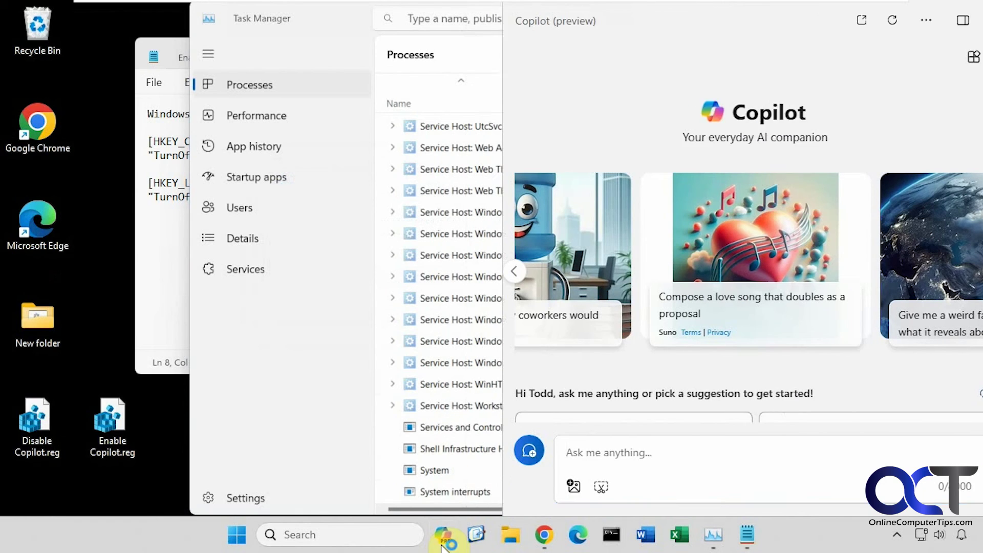